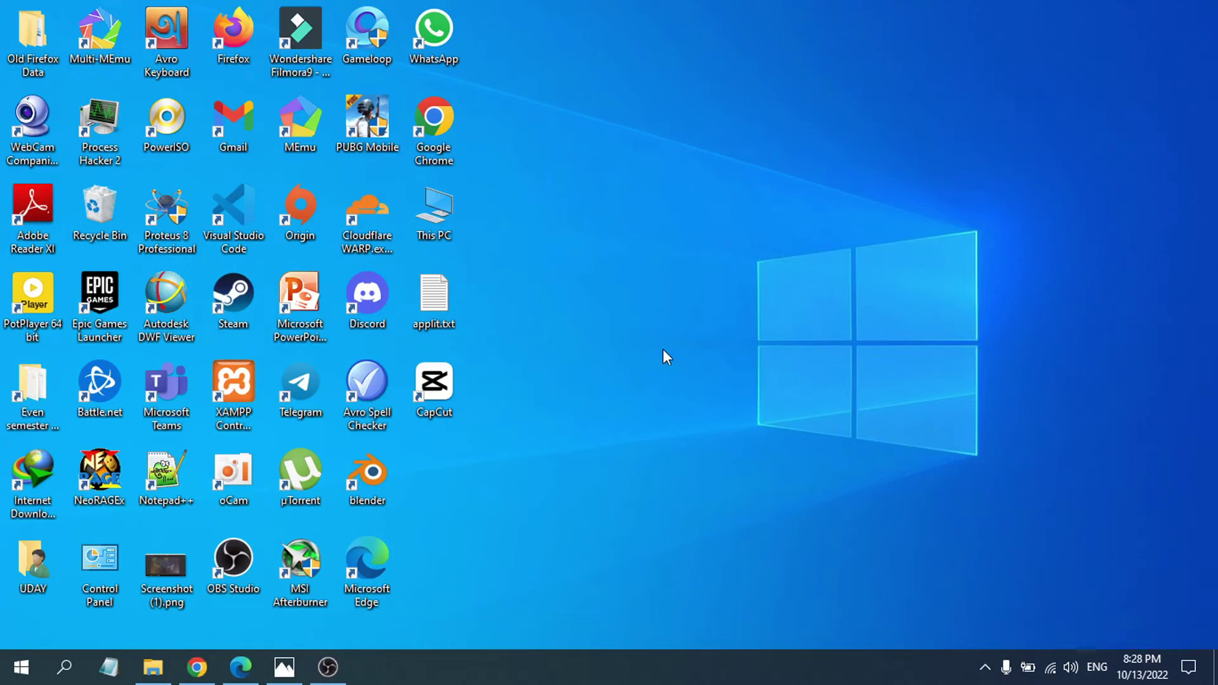
Open the AdSense cancellation email screenshot, zoom in twice to read it, then minimize Photos.
click(284, 667)
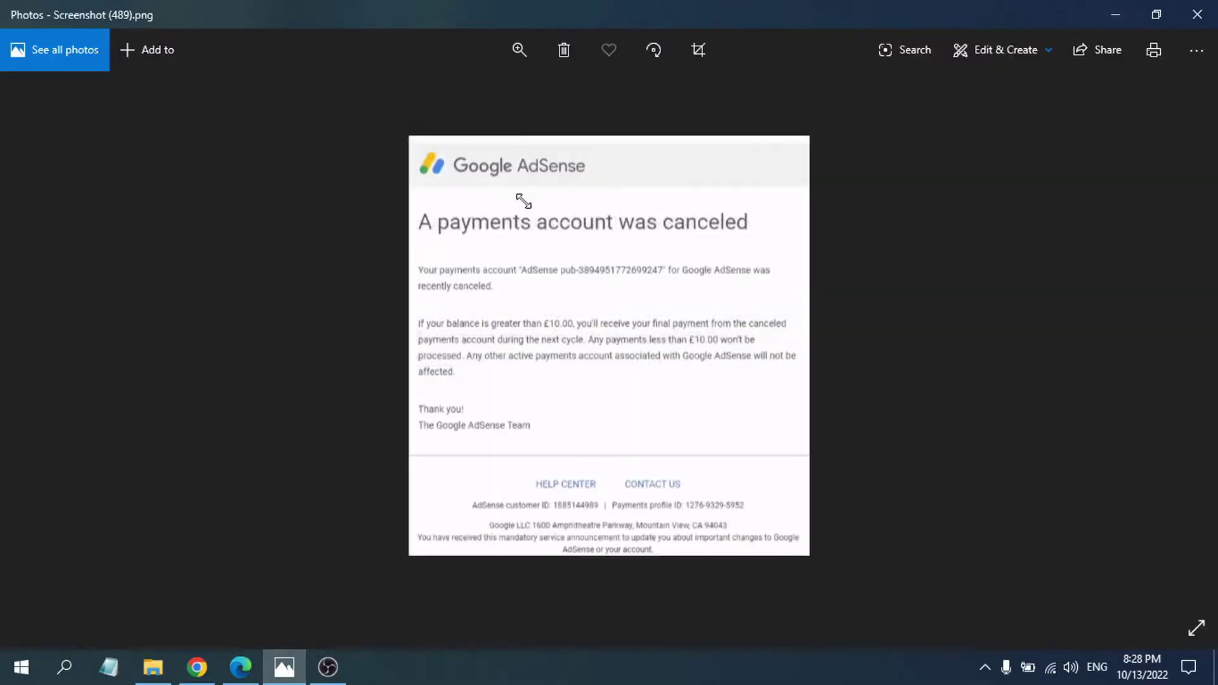
click(520, 50)
click(461, 97)
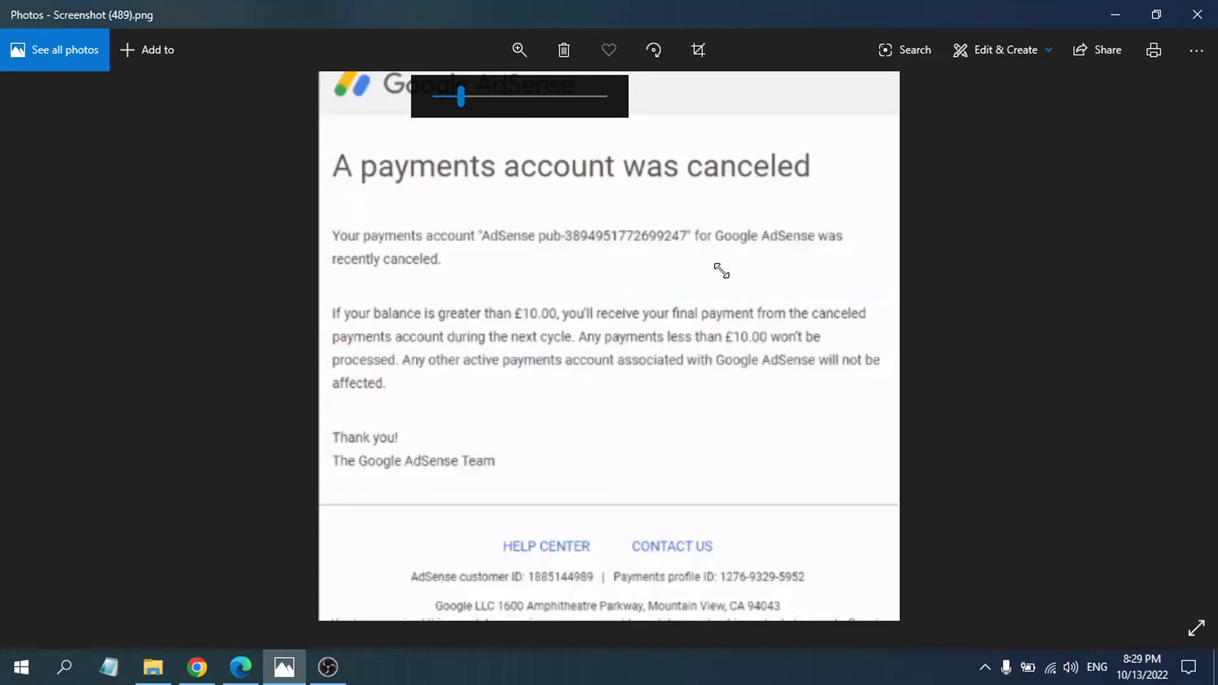
click(1130, 22)
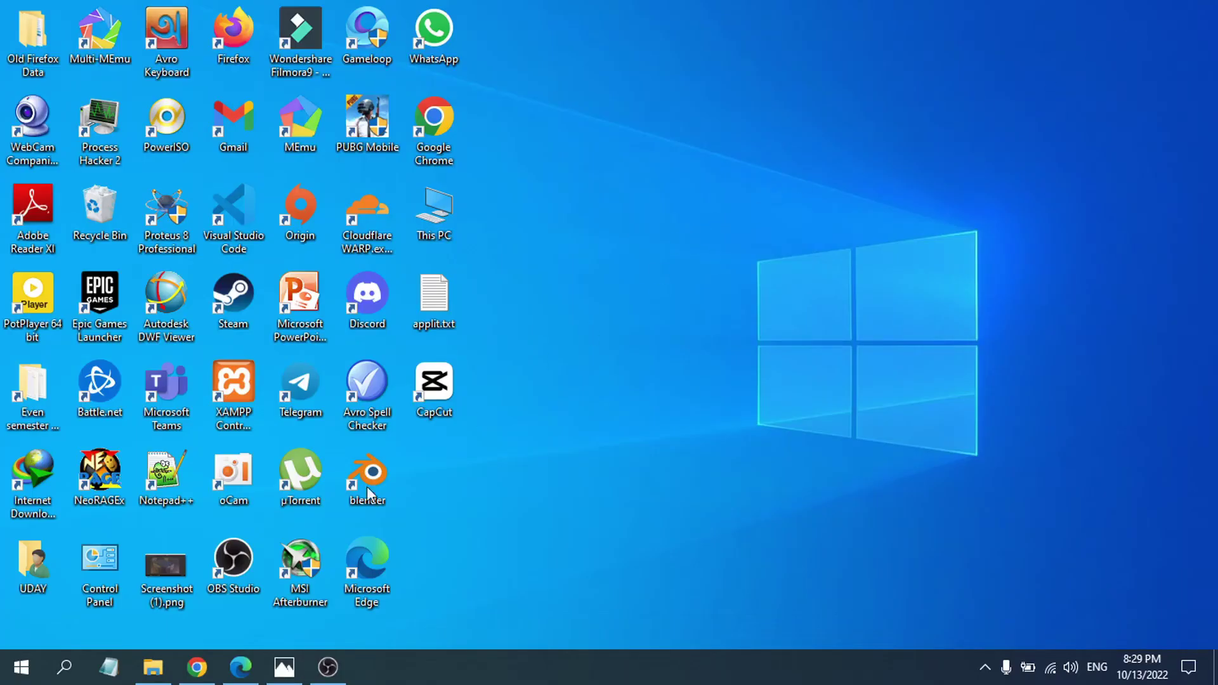
Bring the browser's Google AdSense for YouTube page to the front.
click(268, 666)
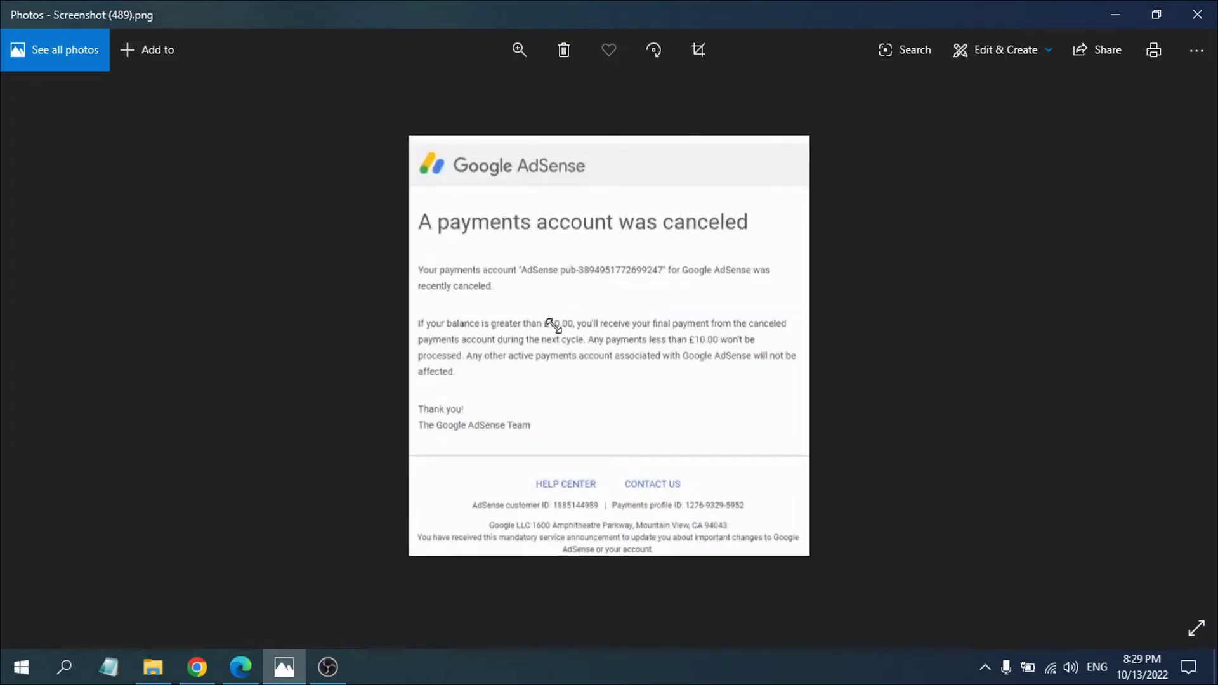
scroll(553, 326, up, 2)
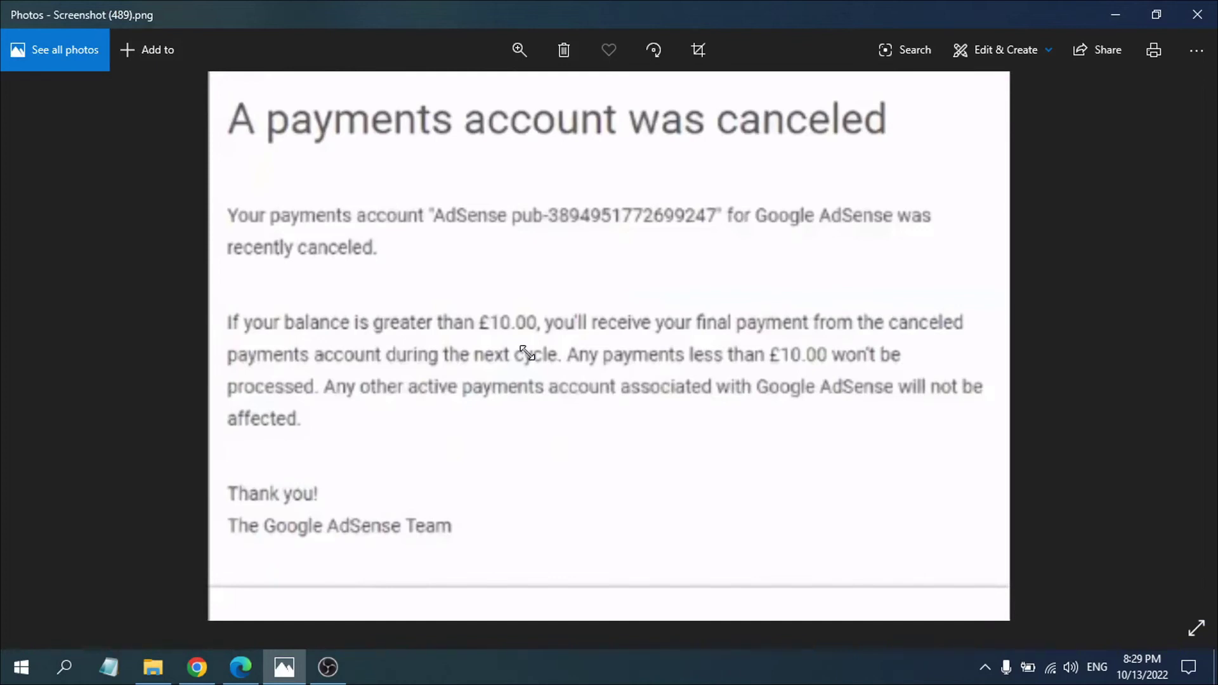
scroll(565, 303, down, 2)
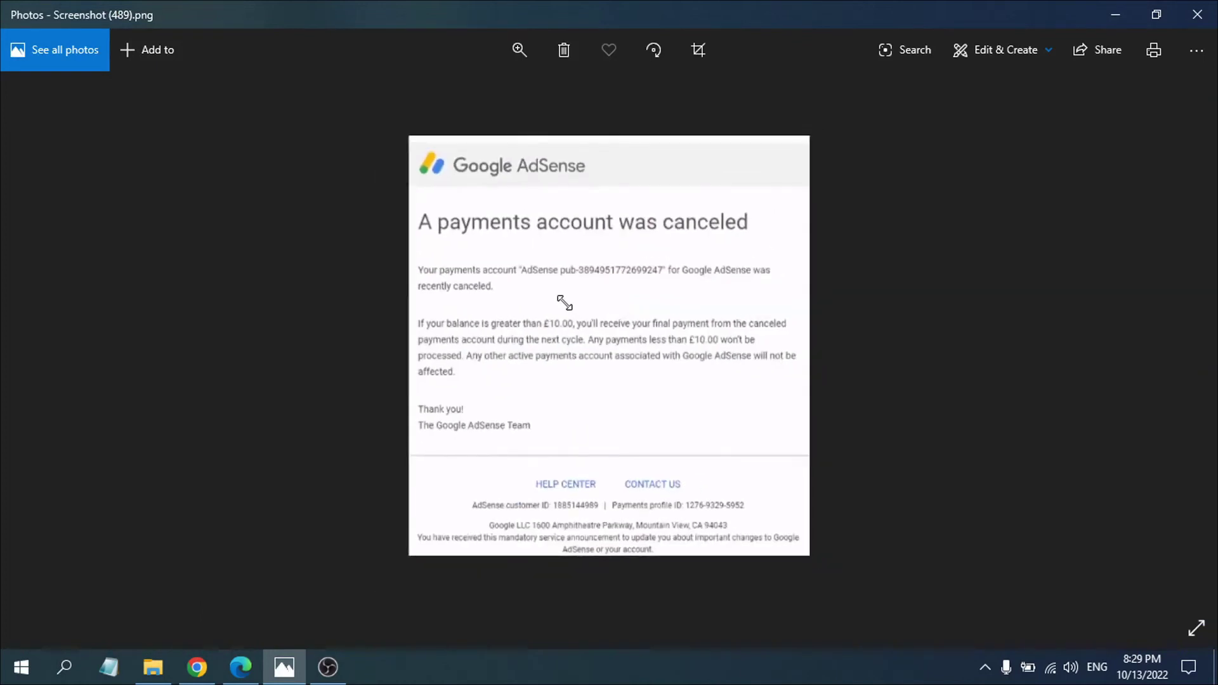
scroll(565, 303, up, 2)
scroll(565, 304, down, 2)
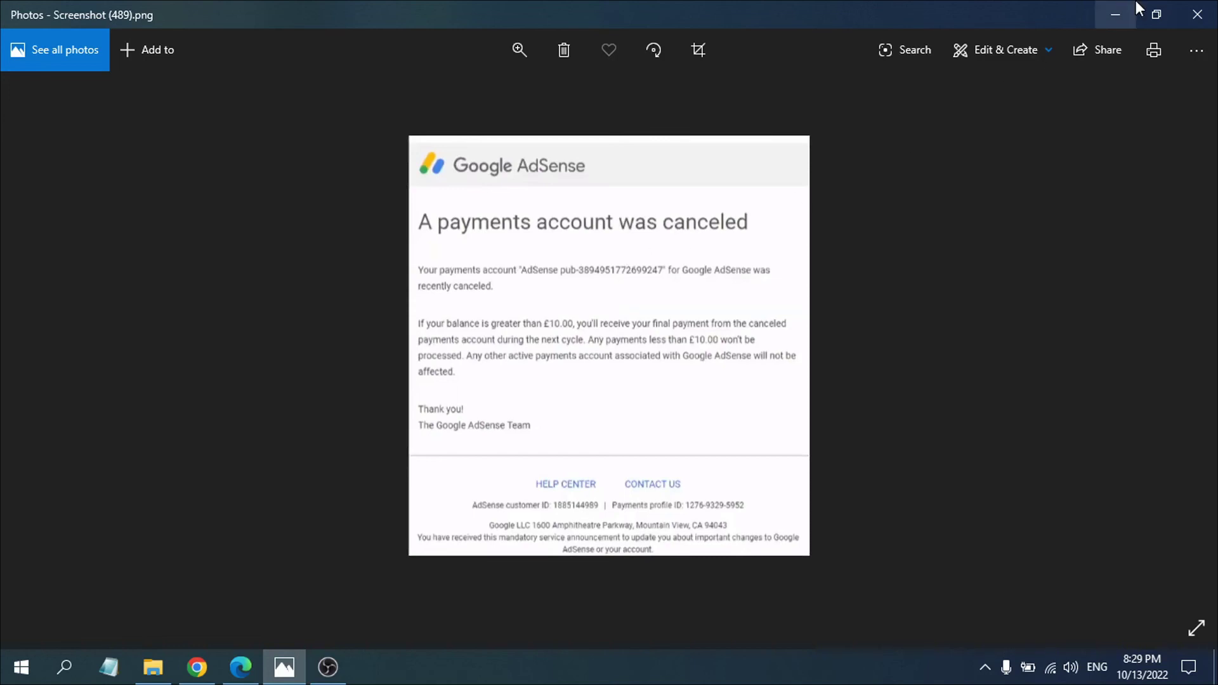
Minimize the Photos viewer showing the cancellation email to reveal the desktop.
click(1116, 14)
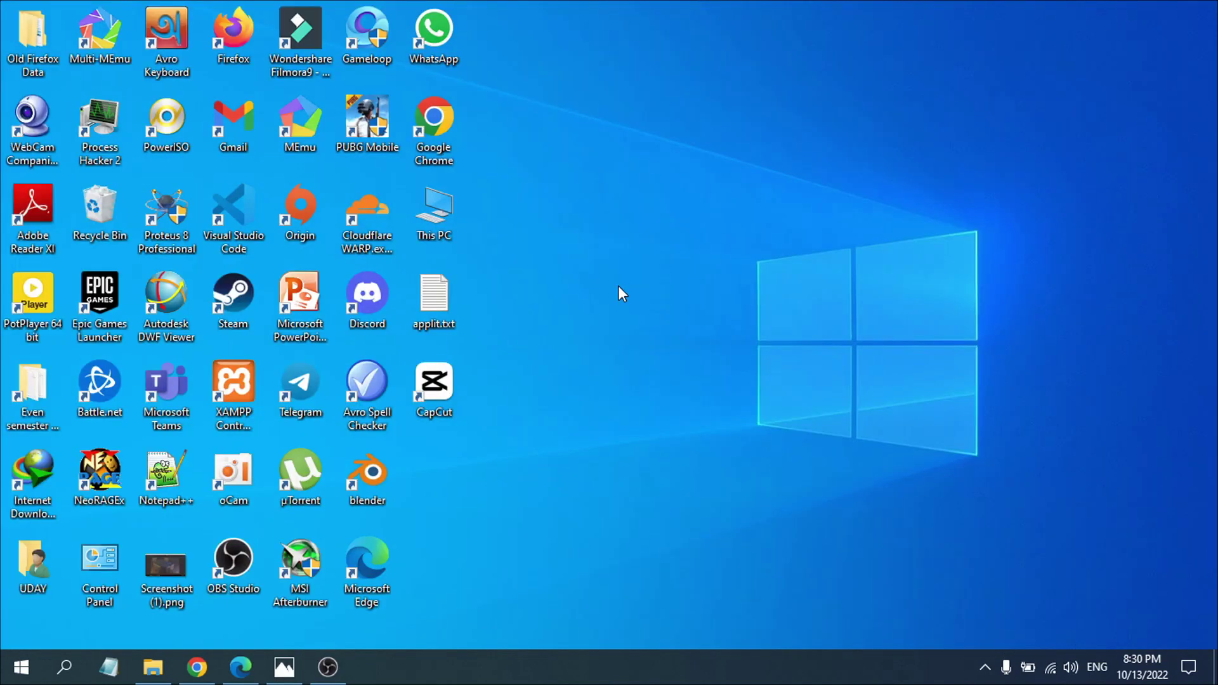